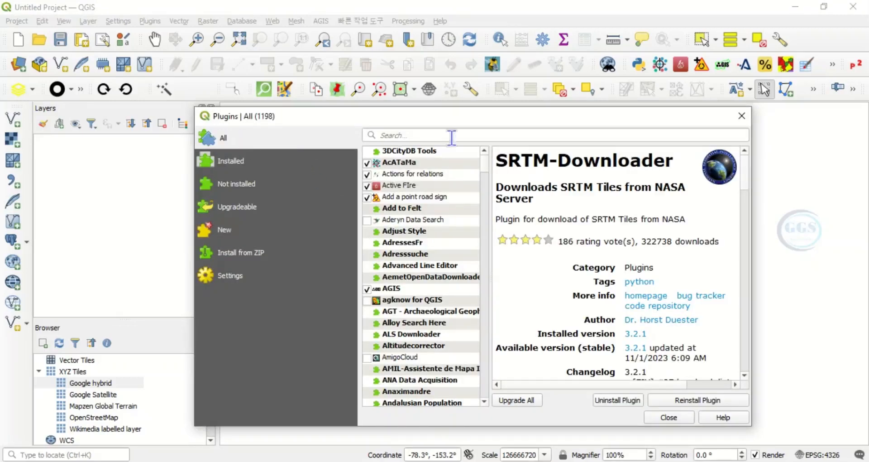
- Search the plugin list for "srtm", check the SRTM-Downloader entry, and close the plugin manager
{"action": "left_click", "coordinate": [415, 136]}
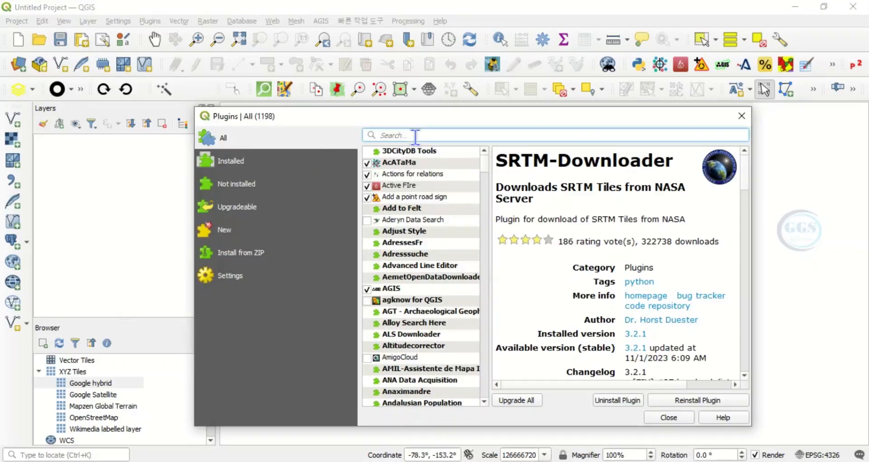
{"action": "type", "text": "srtm"}
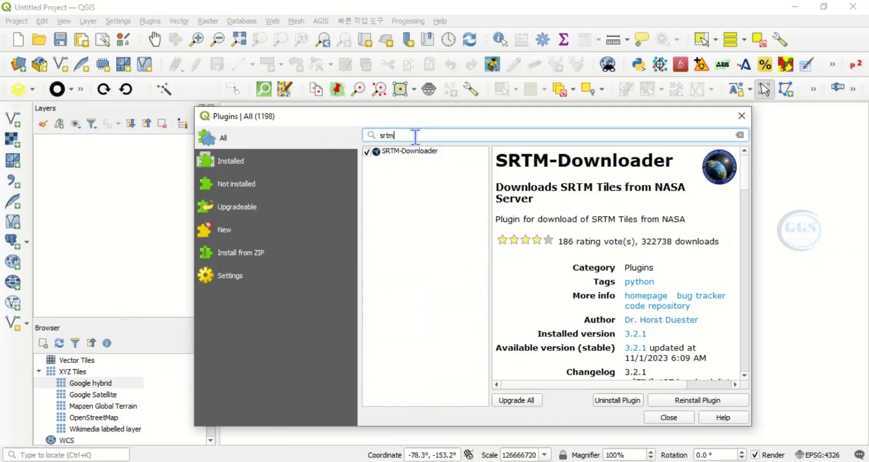
{"action": "left_click", "coordinate": [412, 153]}
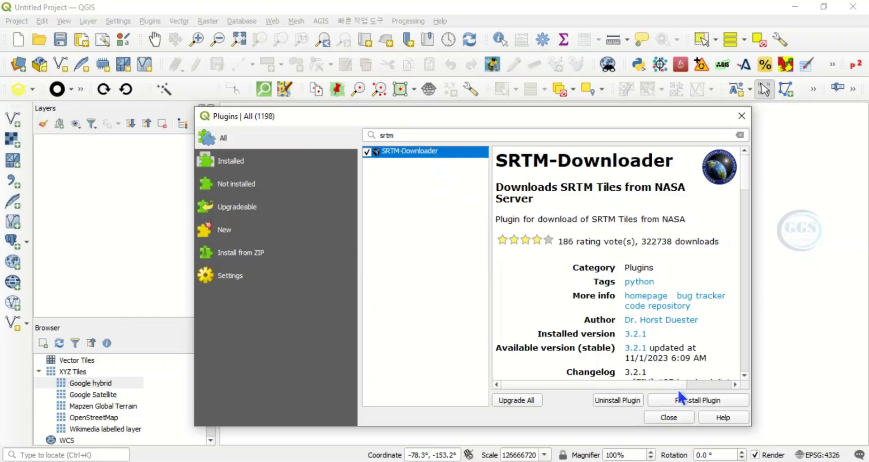
{"action": "left_click", "coordinate": [667, 413]}
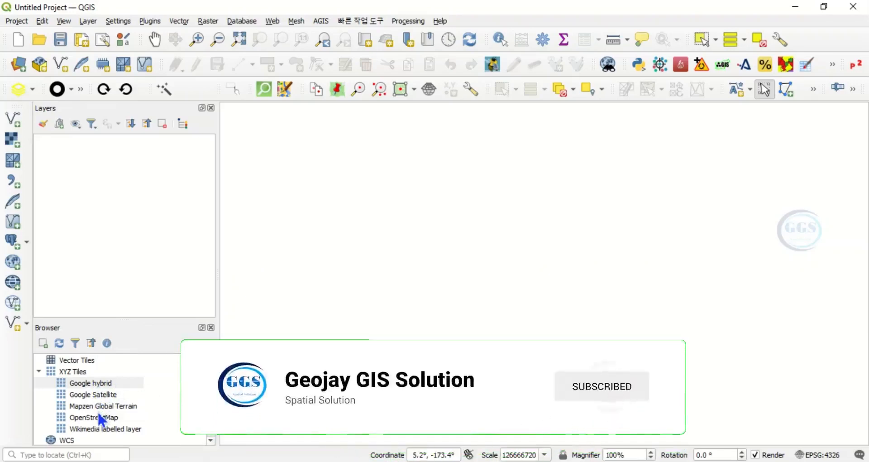
- Add the Google hybrid tile layer to the project and frame the city of Jos, Nigeria, in the map canvas
{"action": "left_click", "coordinate": [96, 385]}
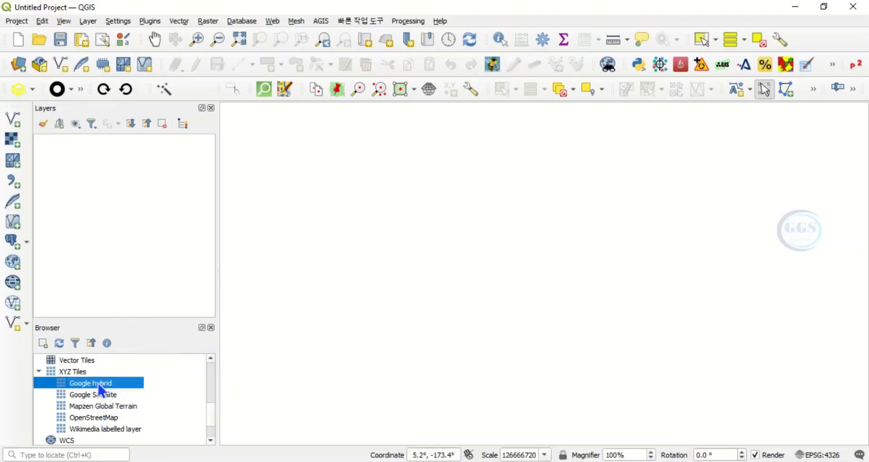
{"action": "left_click_drag", "start_coordinate": [99, 390], "coordinate": [303, 345]}
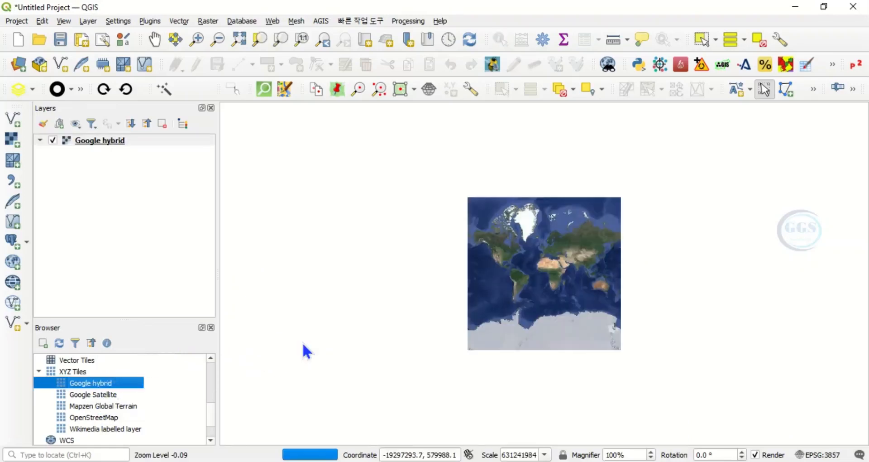
{"action": "scroll", "coordinate": [556, 277], "scroll_direction": "up", "scroll_amount": 3}
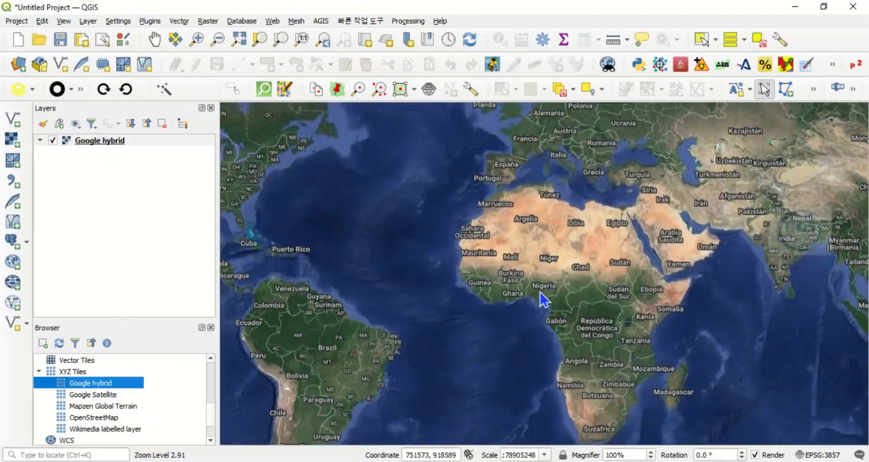
{"action": "scroll", "coordinate": [543, 299], "scroll_direction": "up", "scroll_amount": 2}
{"action": "scroll", "coordinate": [556, 283], "scroll_direction": "up", "scroll_amount": 2}
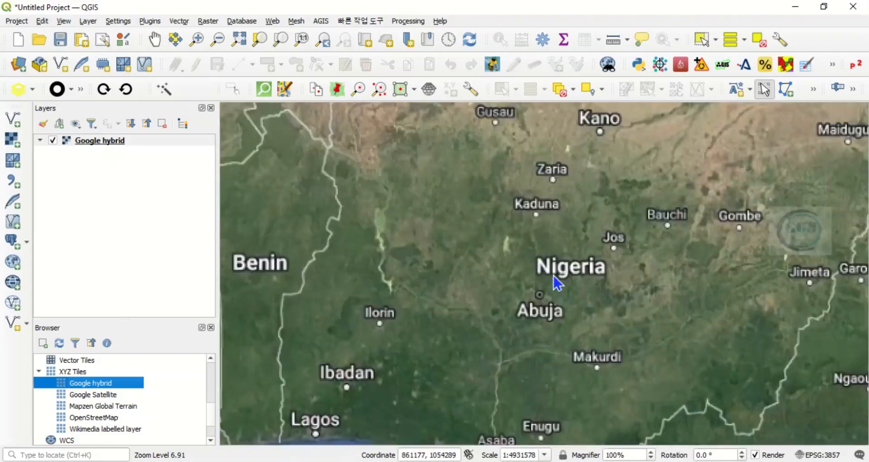
{"action": "scroll", "coordinate": [617, 248], "scroll_direction": "up", "scroll_amount": 1}
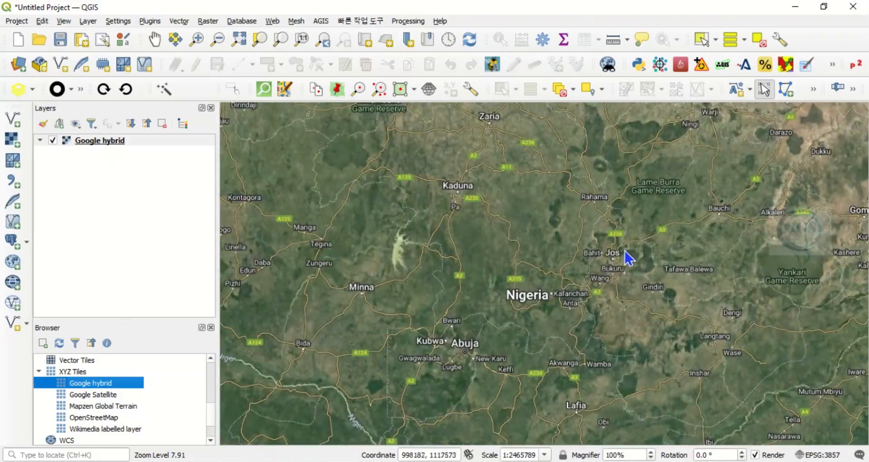
{"action": "scroll", "coordinate": [624, 258], "scroll_direction": "up", "scroll_amount": 2}
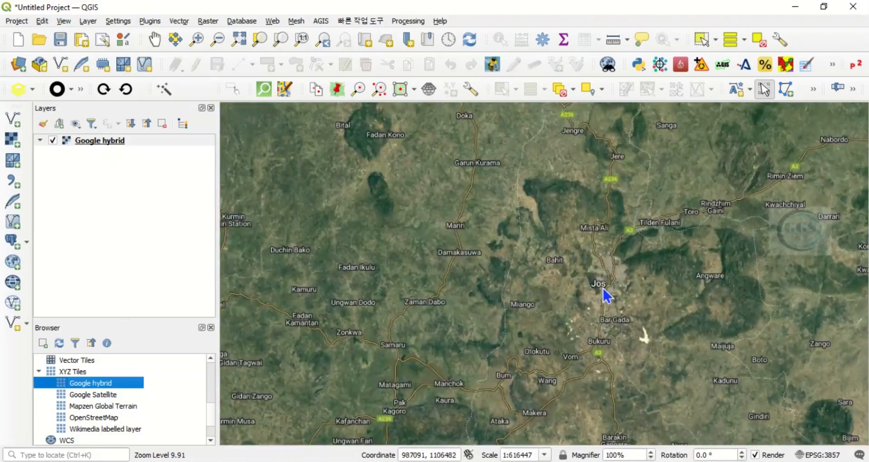
{"action": "scroll", "coordinate": [604, 285], "scroll_direction": "up", "scroll_amount": 1}
{"action": "scroll", "coordinate": [604, 284], "scroll_direction": "up", "scroll_amount": 2}
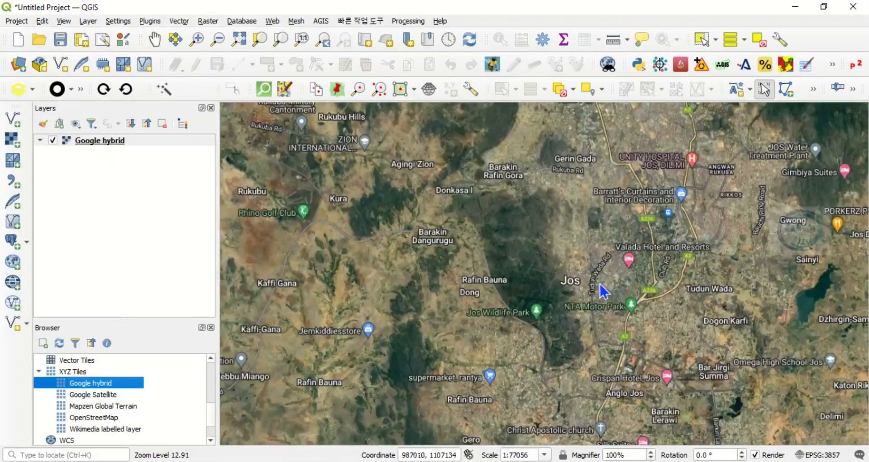
{"action": "scroll", "coordinate": [590, 288], "scroll_direction": "up", "scroll_amount": 2}
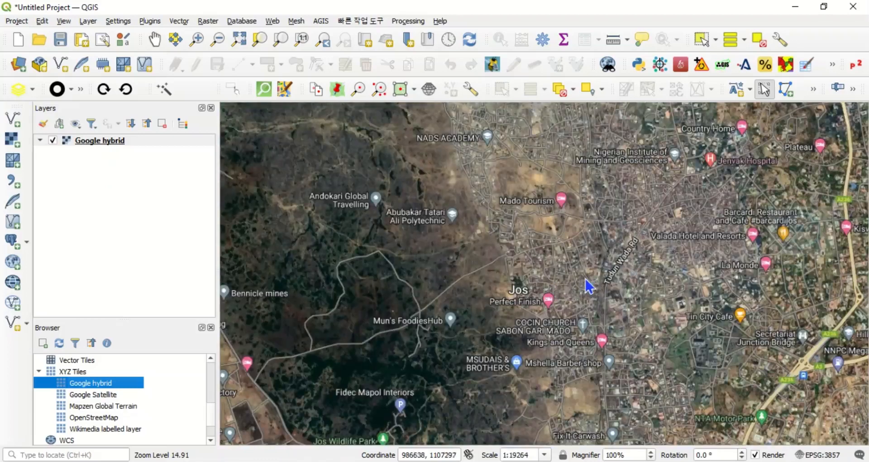
{"action": "scroll", "coordinate": [596, 285], "scroll_direction": "up", "scroll_amount": 1}
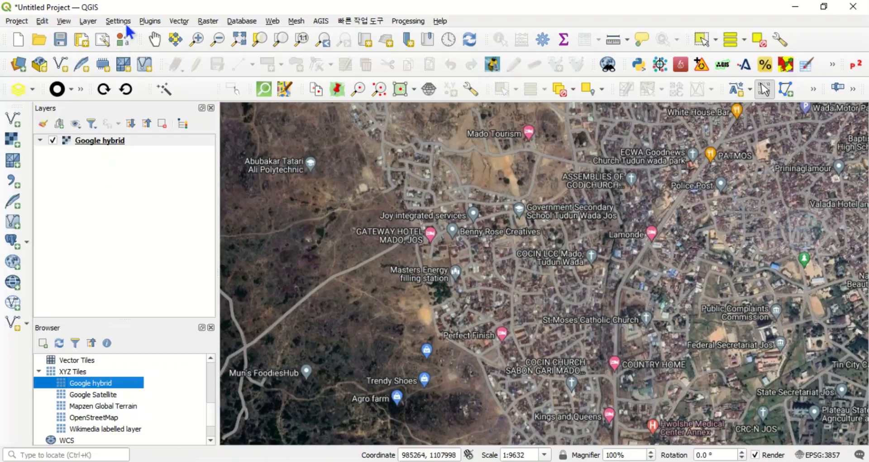
- Start the SRTM Downloader plugin and set its north, south, east and west bounds from the current canvas extent
{"action": "left_click", "coordinate": [150, 23]}
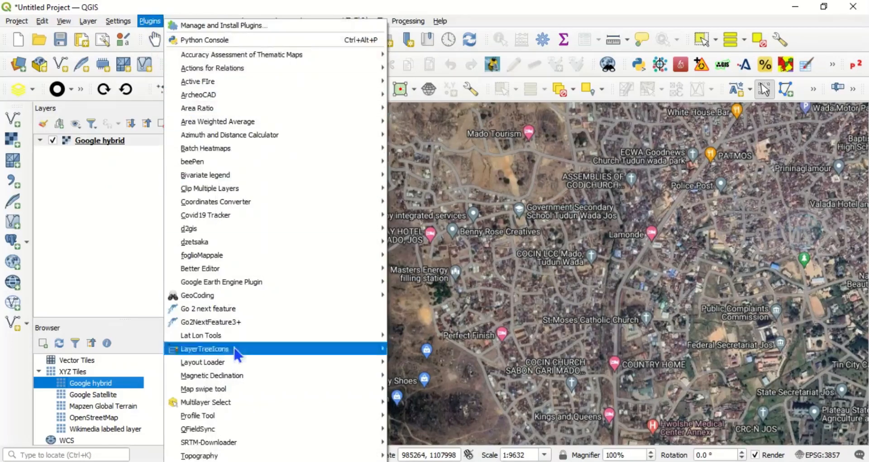
{"action": "mouse_move", "coordinate": [218, 444]}
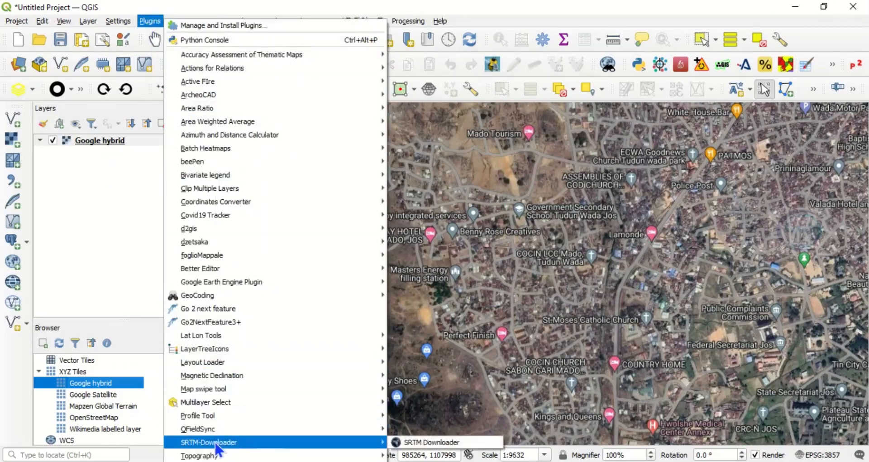
{"action": "left_click", "coordinate": [424, 445]}
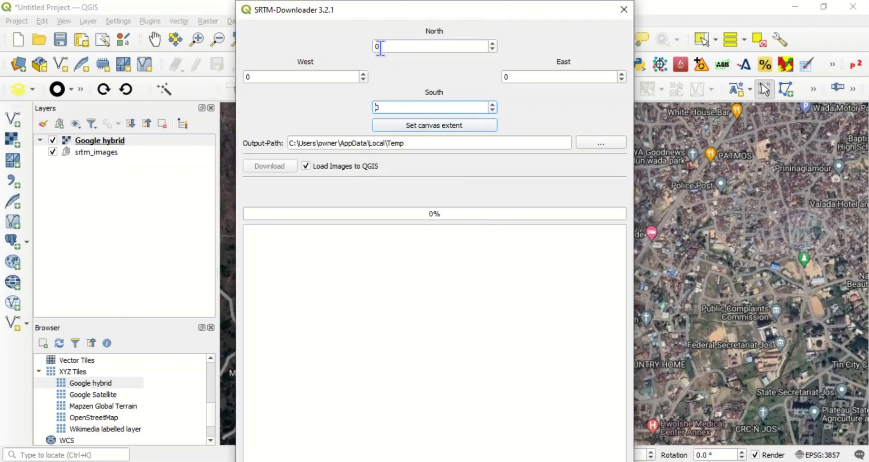
{"action": "left_click", "coordinate": [434, 124]}
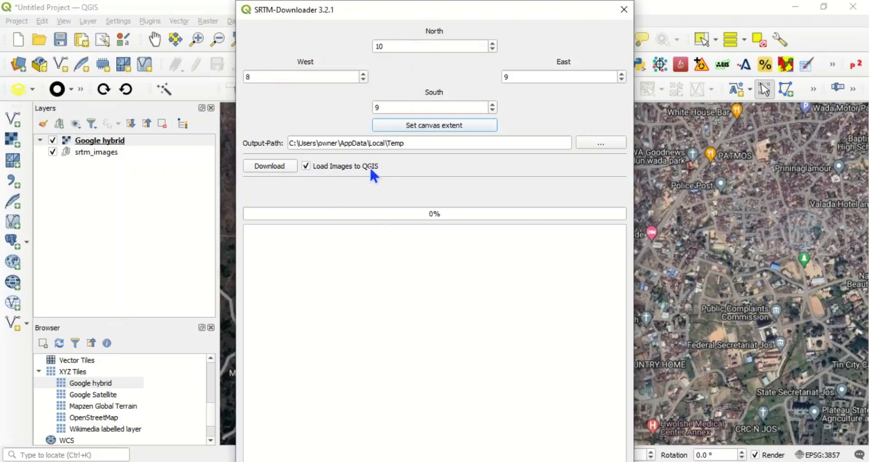
- Download the SRTM tile and load it into QGIS, signing in with the Earthdata username and password, and close the downloader
{"action": "left_click", "coordinate": [267, 169]}
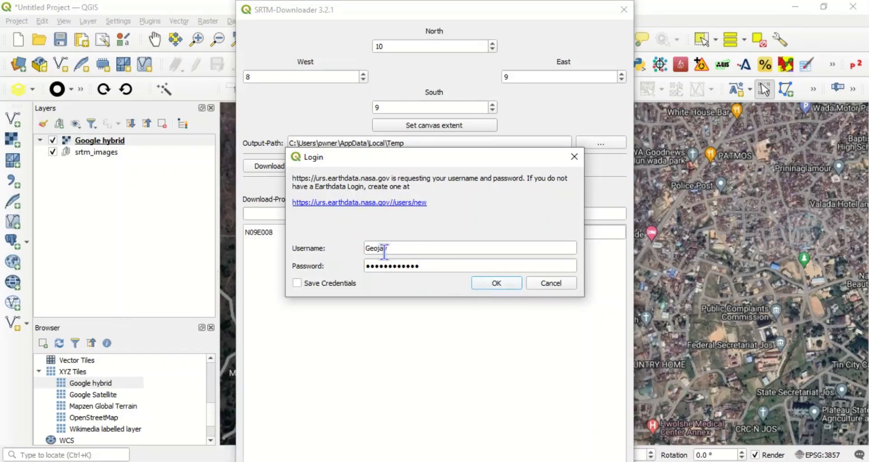
{"action": "left_click", "coordinate": [497, 285]}
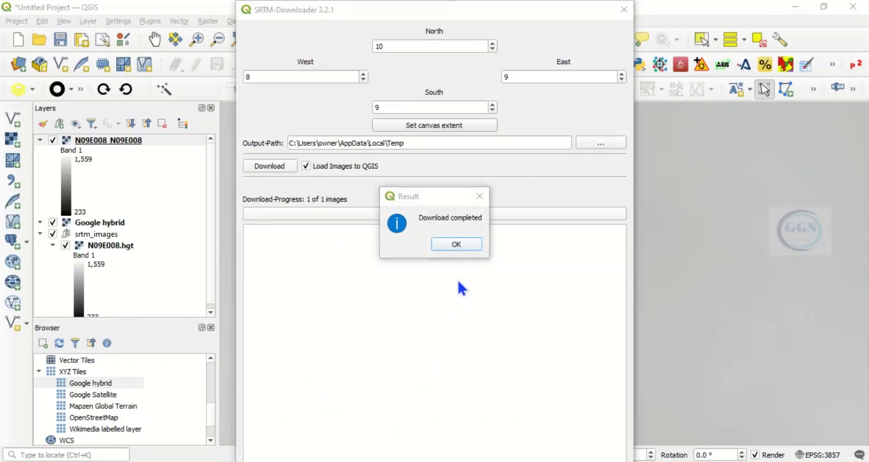
{"action": "left_click", "coordinate": [455, 244]}
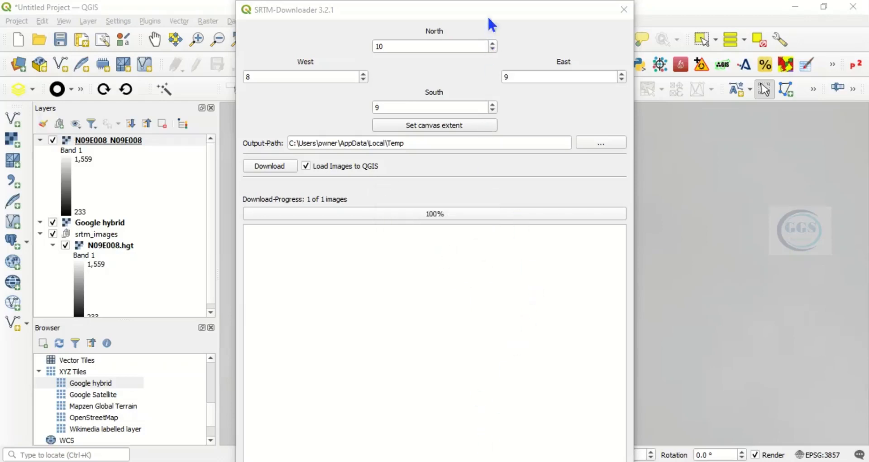
{"action": "left_click_drag", "start_coordinate": [488, 2], "coordinate": [464, 4]}
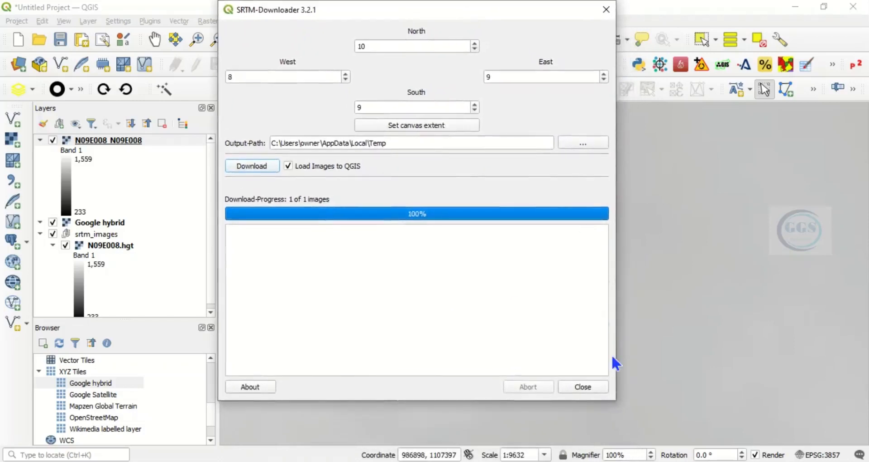
{"action": "left_click", "coordinate": [584, 387]}
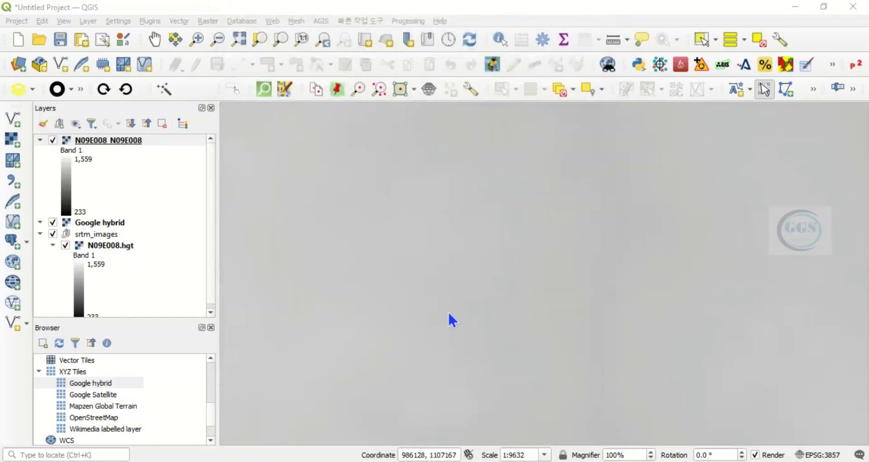
- Examine the coverage and relief of the downloaded N09E008 elevation raster against the surrounding Google hybrid imagery
{"action": "scroll", "coordinate": [534, 318], "scroll_direction": "up", "scroll_amount": 7}
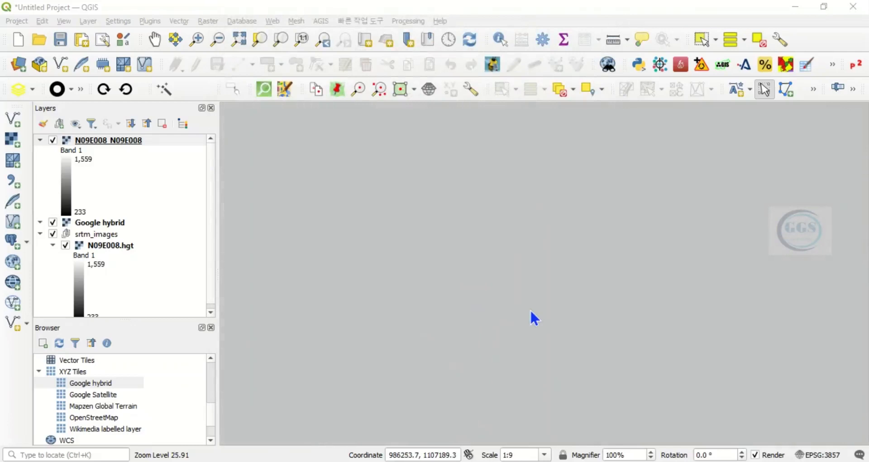
{"action": "scroll", "coordinate": [531, 311], "scroll_direction": "up", "scroll_amount": 5}
{"action": "scroll", "coordinate": [530, 311], "scroll_direction": "down", "scroll_amount": 7}
{"action": "scroll", "coordinate": [532, 313], "scroll_direction": "down", "scroll_amount": 16}
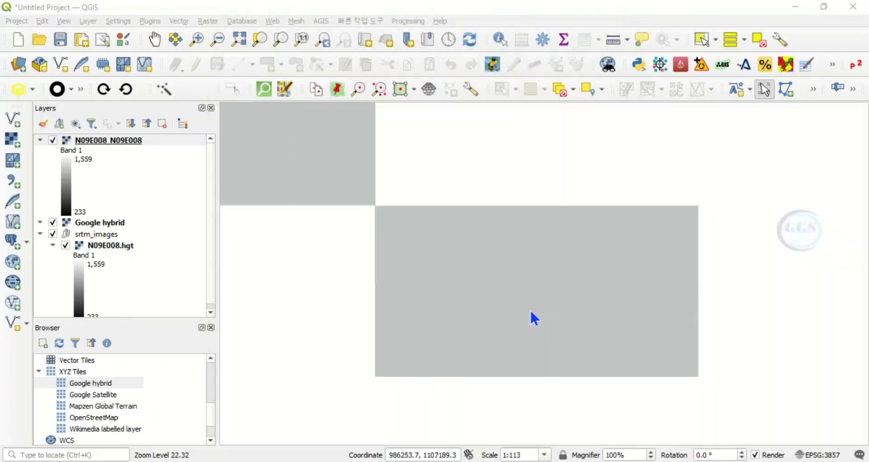
{"action": "scroll", "coordinate": [531, 308], "scroll_direction": "down", "scroll_amount": 1}
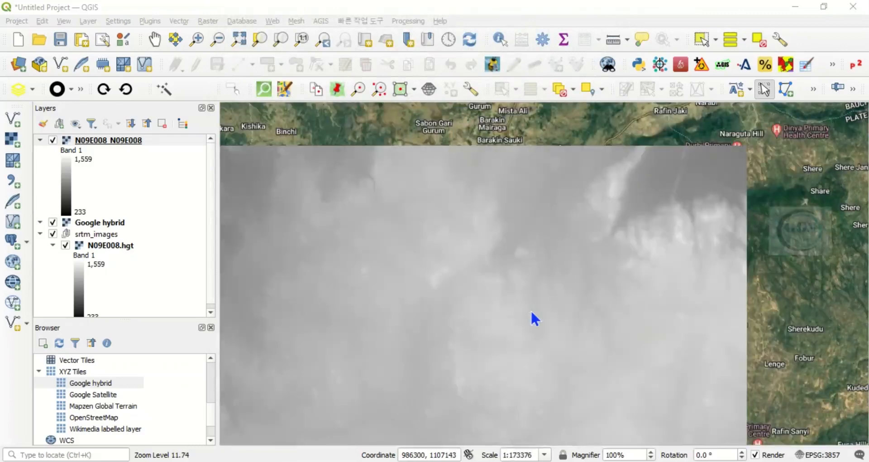
{"action": "scroll", "coordinate": [692, 224], "scroll_direction": "down", "scroll_amount": 2}
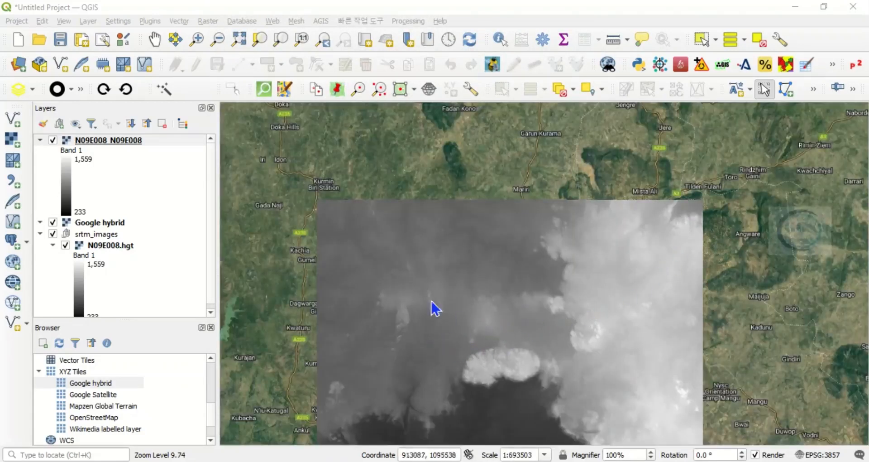
{"action": "left_click", "coordinate": [154, 39]}
{"action": "left_click_drag", "start_coordinate": [563, 336], "coordinate": [545, 200]}
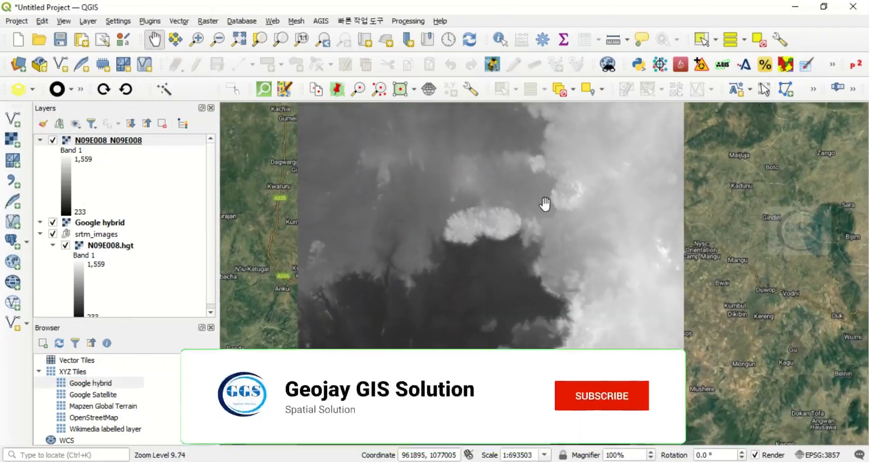
{"action": "scroll", "coordinate": [545, 202], "scroll_direction": "down", "scroll_amount": 1}
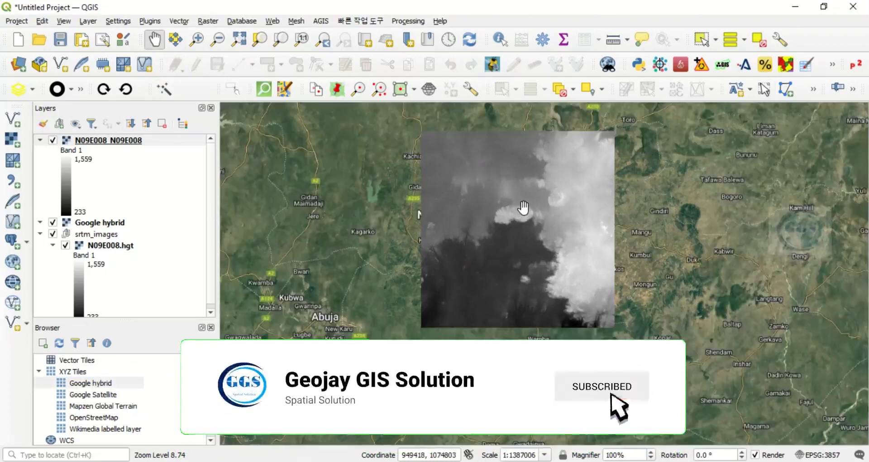